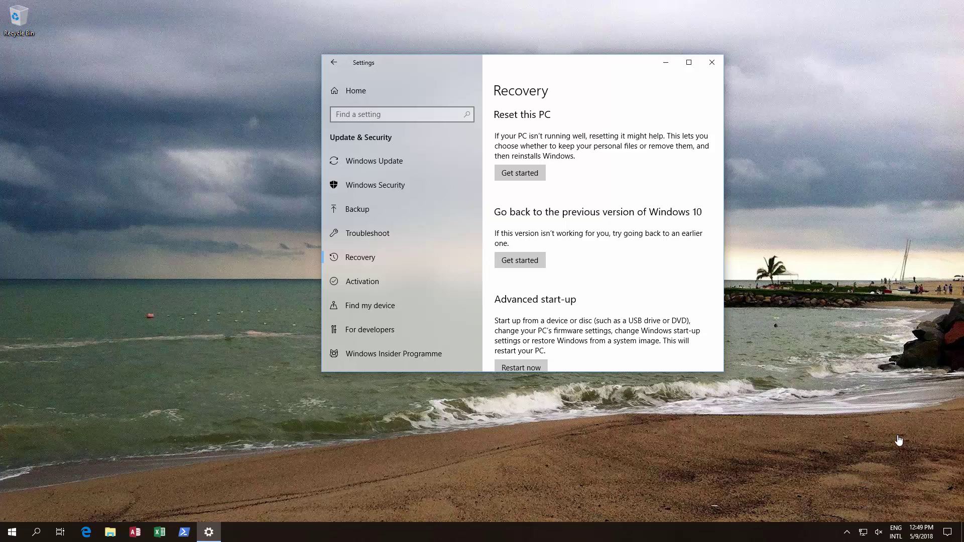
{"action": "left_click", "coordinate": [12, 534]}
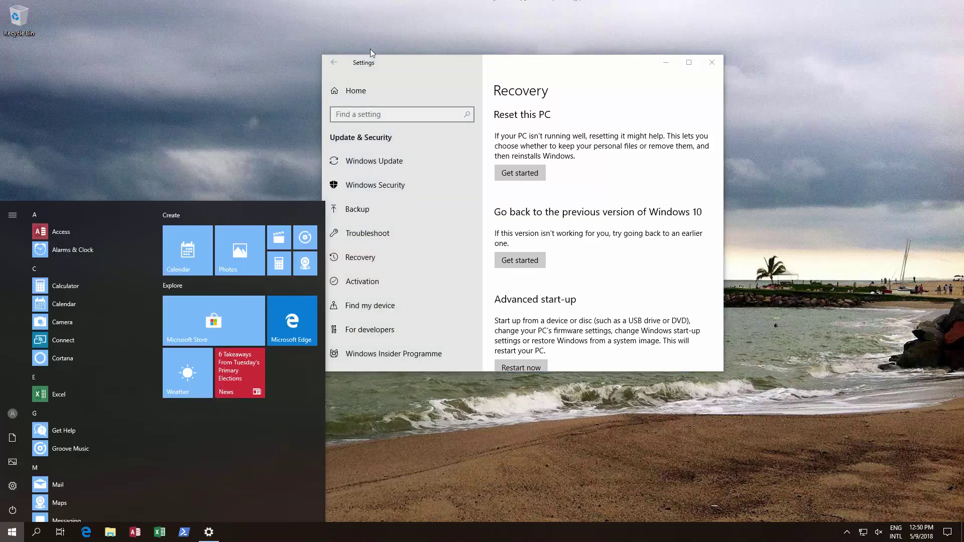
{"action": "left_click", "coordinate": [334, 63]}
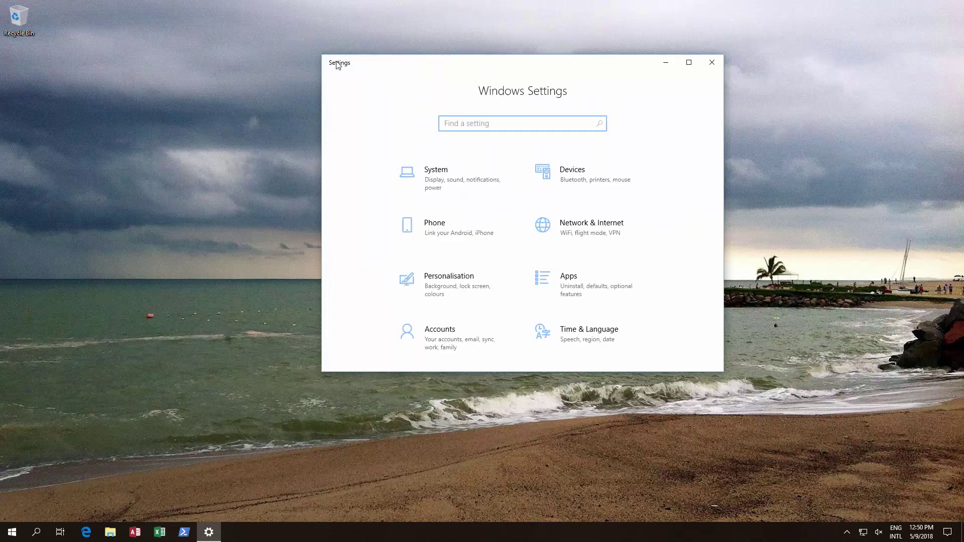
{"action": "scroll", "coordinate": [650, 218], "scroll_direction": "down", "scroll_amount": 3}
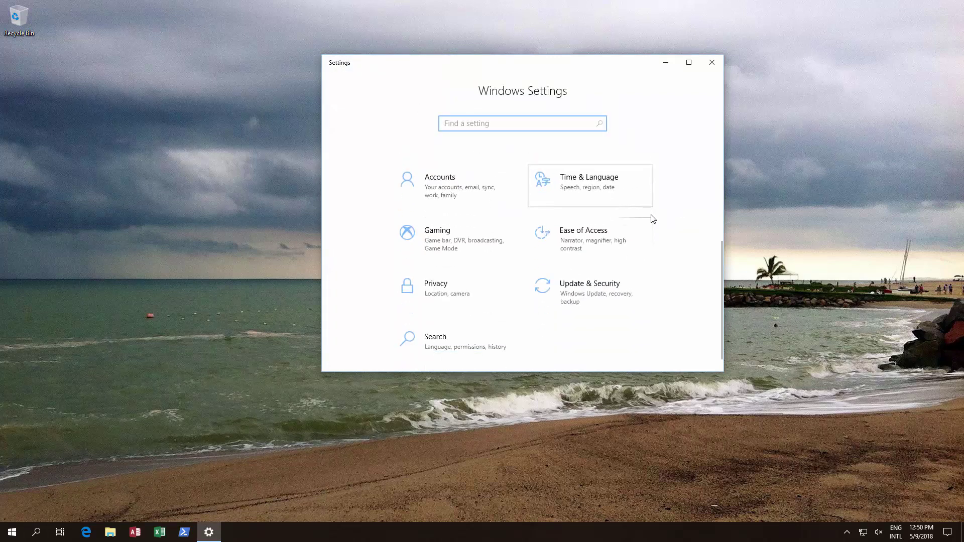
{"action": "left_click", "coordinate": [581, 287]}
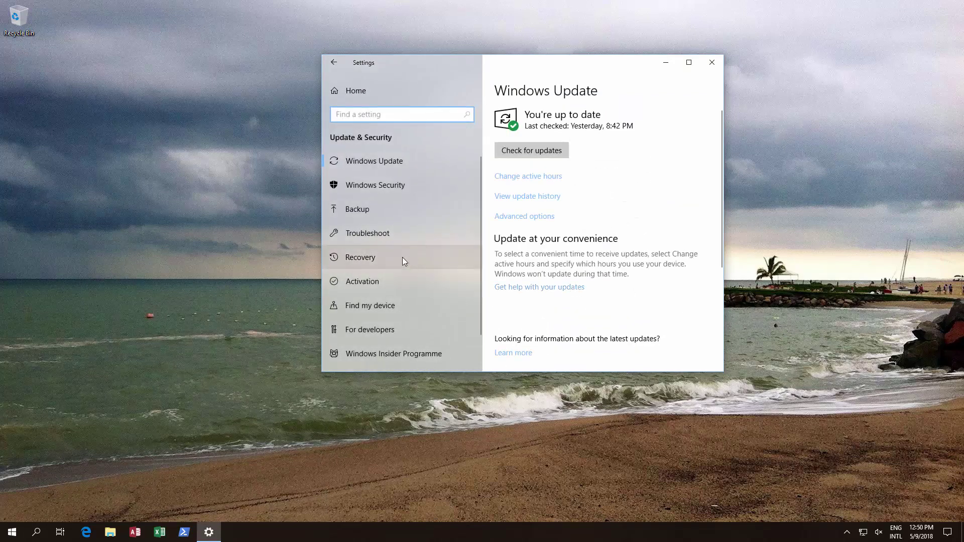
{"action": "left_click", "coordinate": [362, 256]}
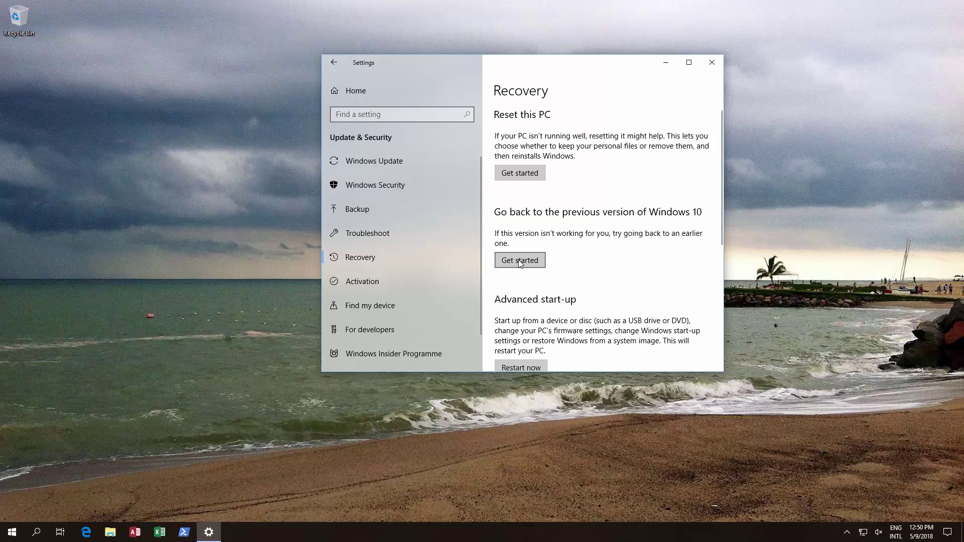
Start the rollback to the earlier build, citing 'Earlier builds seemed more reliable' as the reason
{"action": "left_click", "coordinate": [518, 262]}
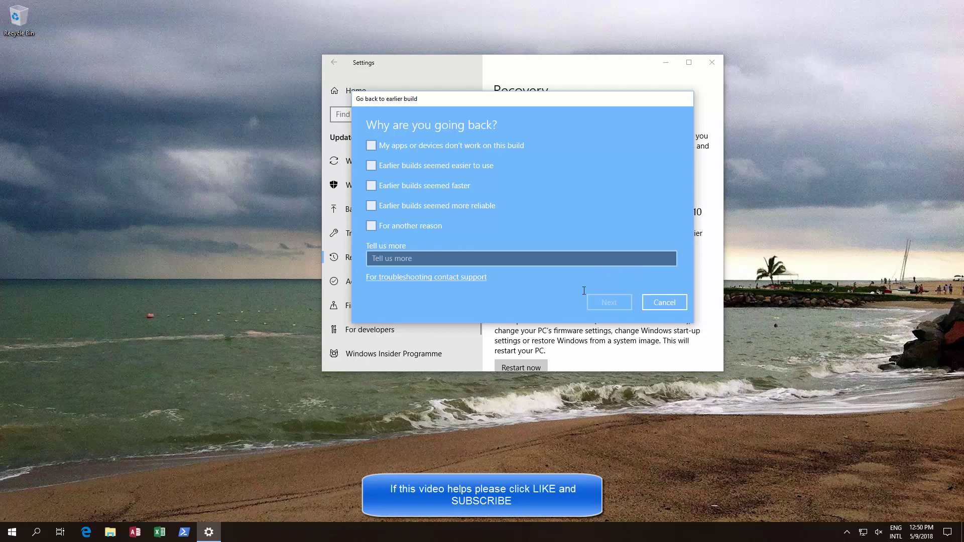
{"action": "left_click", "coordinate": [371, 205]}
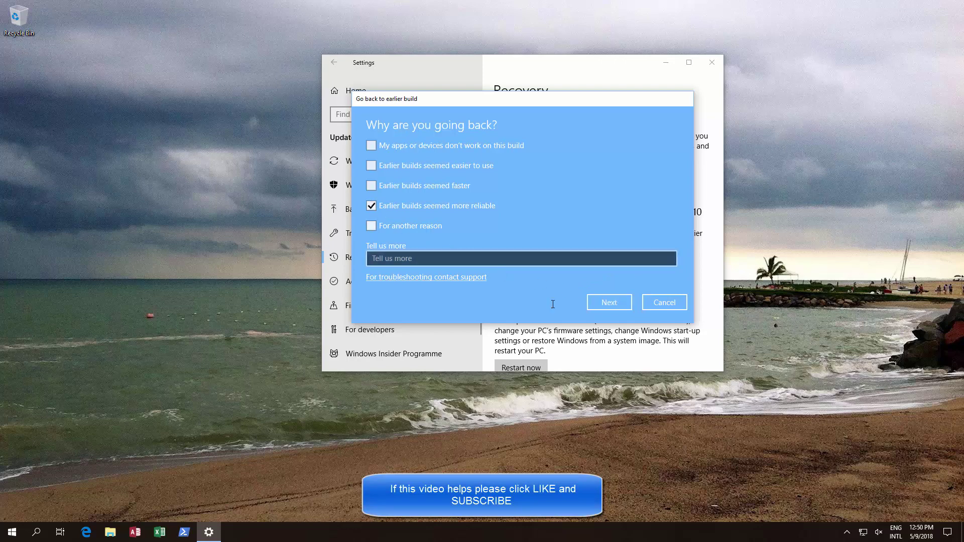
{"action": "left_click", "coordinate": [606, 302]}
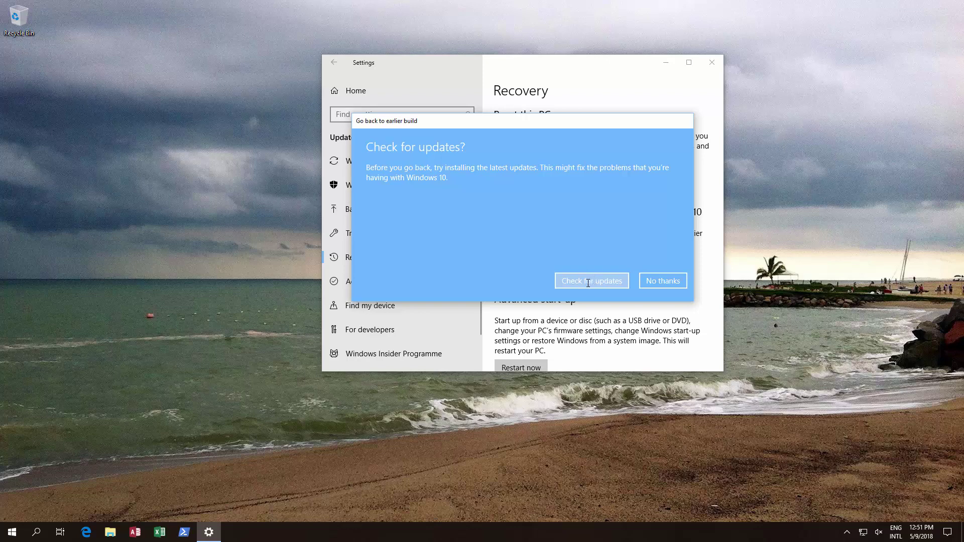
Decline the update check, pass both warnings, and confirm going back to the earlier build
{"action": "left_click", "coordinate": [656, 283]}
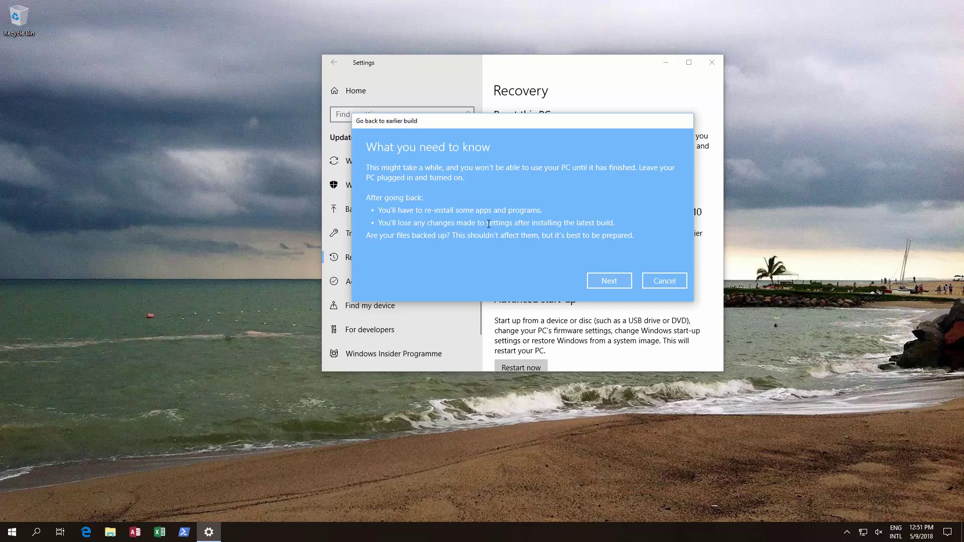
{"action": "left_click", "coordinate": [610, 282]}
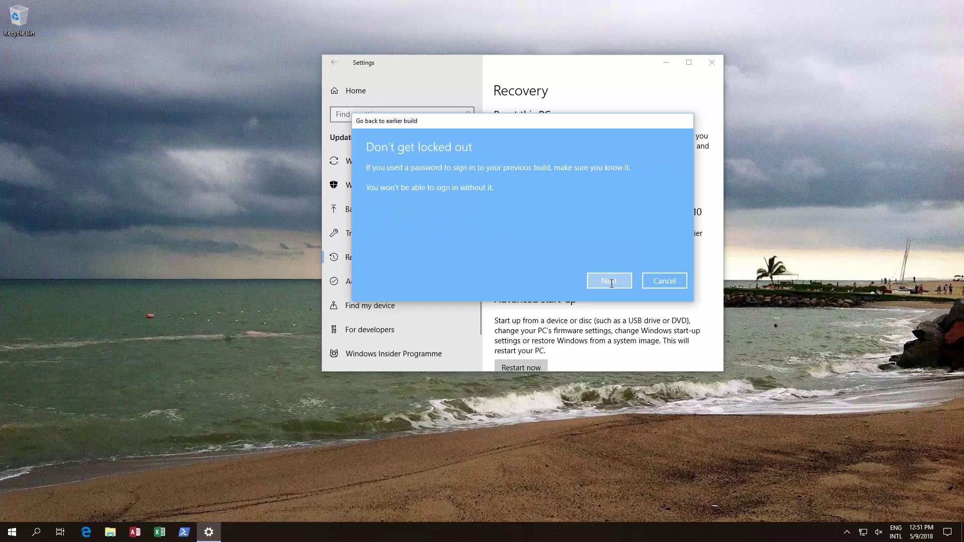
{"action": "left_click", "coordinate": [609, 282]}
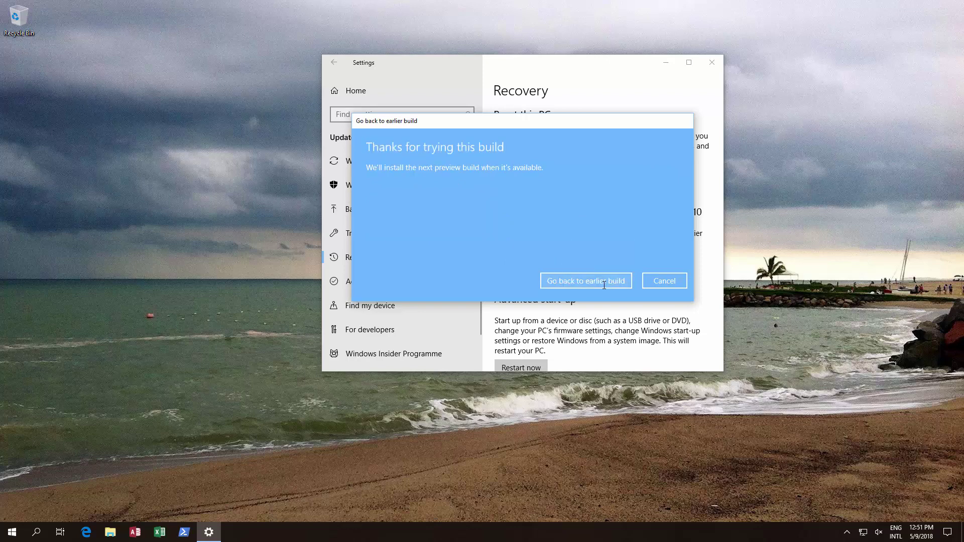
{"action": "left_click", "coordinate": [604, 285]}
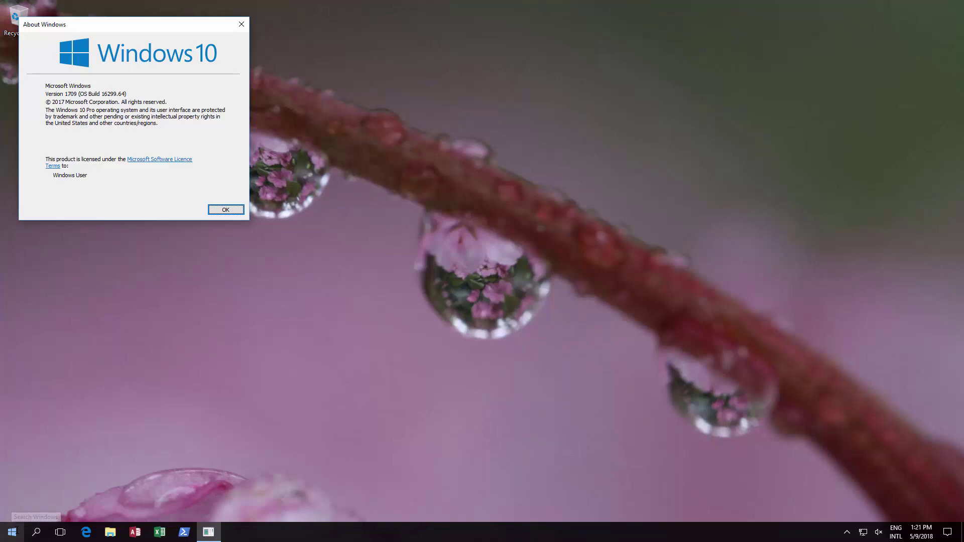
Run winver to verify Version 1709, close About Windows, then open Settings with Win+I
{"action": "left_click", "coordinate": [12, 532]}
{"action": "type", "text": "winver"}
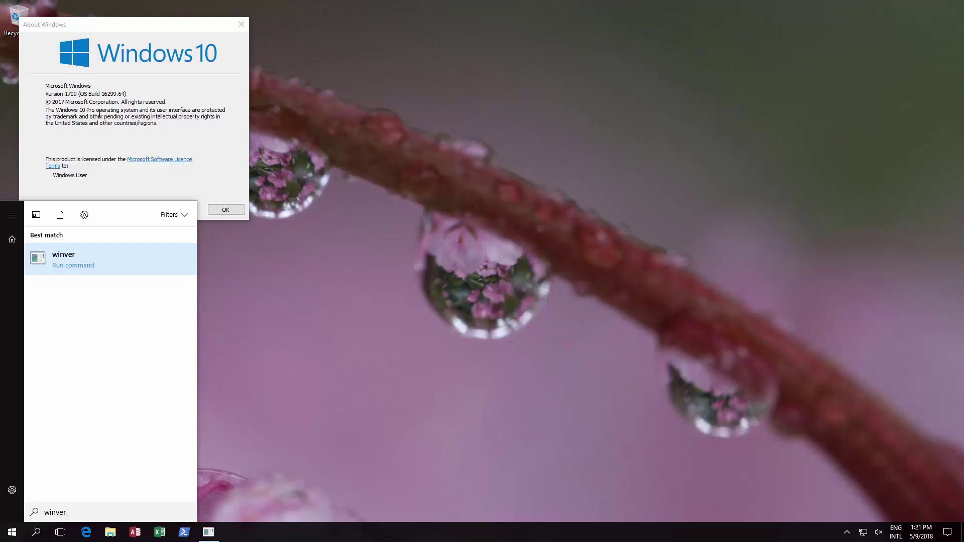
{"action": "key", "text": "Return"}
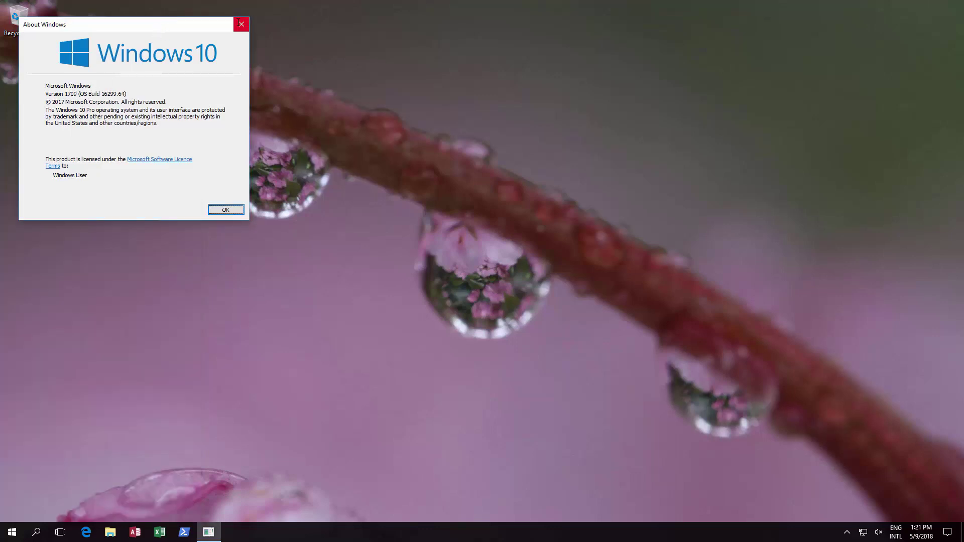
{"action": "left_click", "coordinate": [226, 210]}
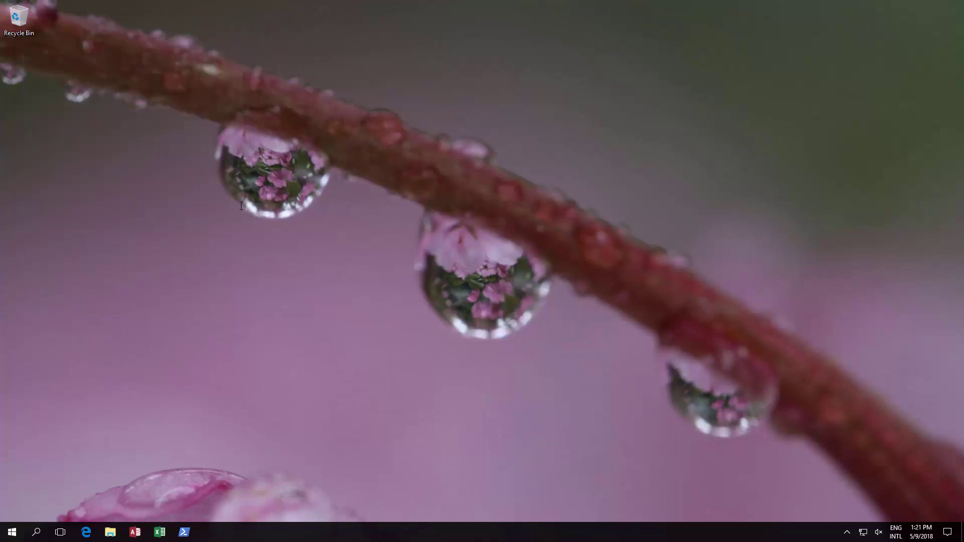
{"action": "key", "text": "super+i"}
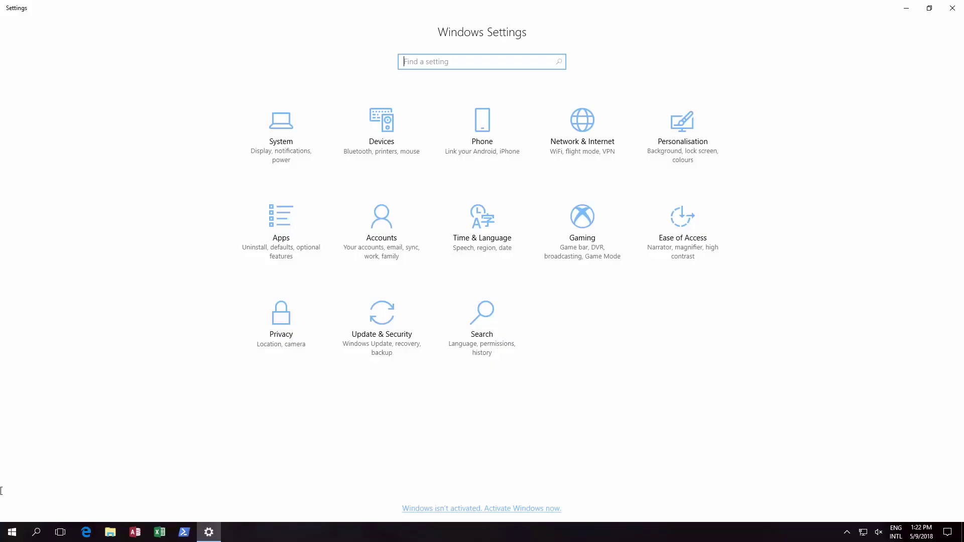
Go to Update & Security and open Windows Update's Advanced options page
{"action": "left_click", "coordinate": [392, 323]}
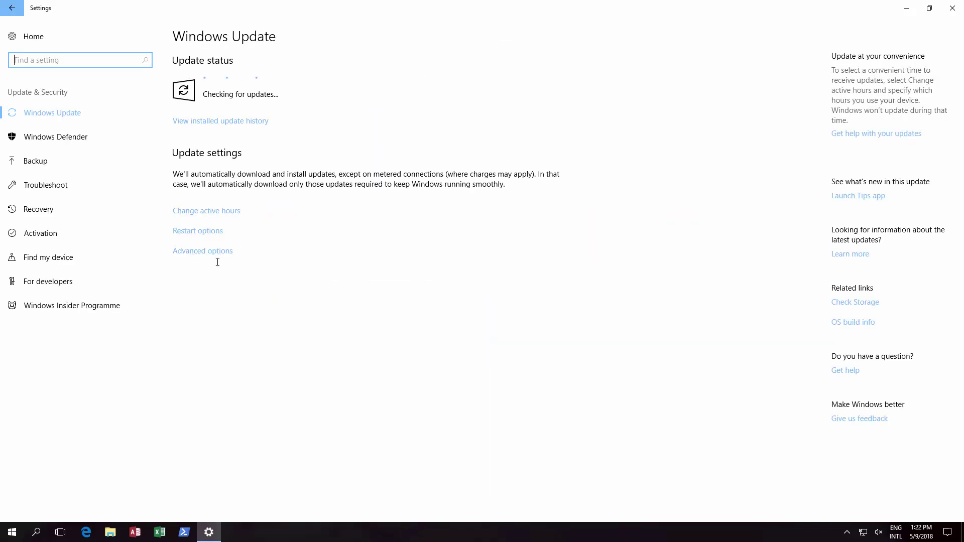
{"action": "left_click", "coordinate": [211, 252]}
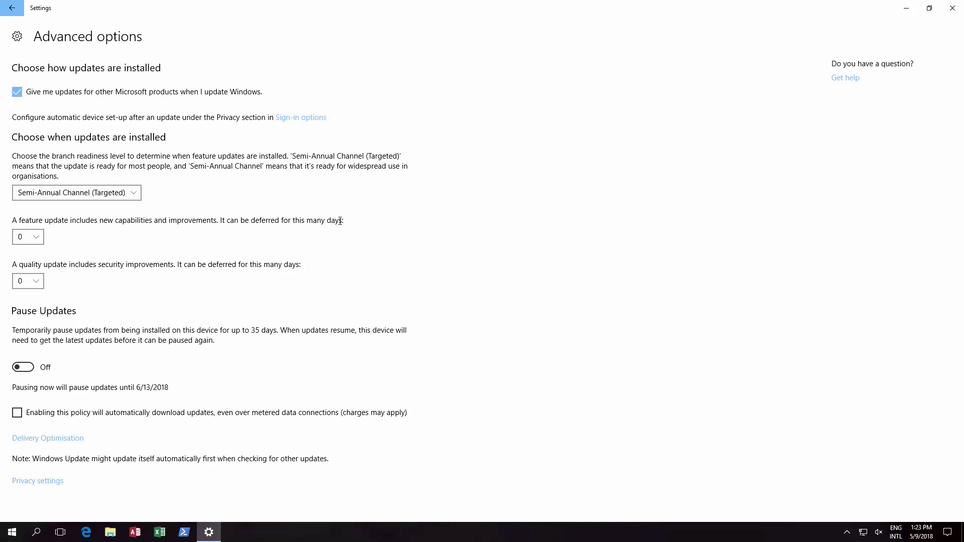
Set the feature update deferral dropdown to 365 days
{"action": "left_click", "coordinate": [38, 237]}
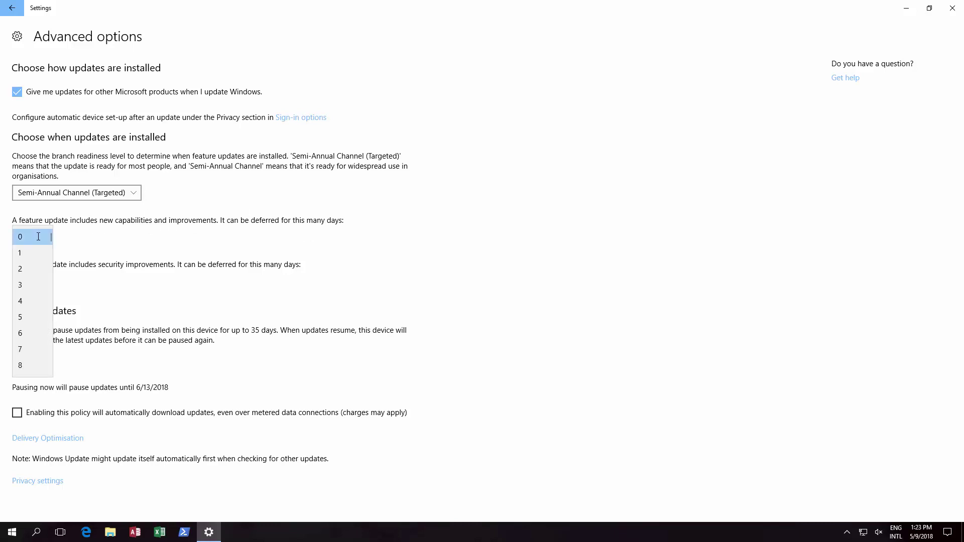
{"action": "scroll", "coordinate": [40, 257], "scroll_direction": "down", "scroll_amount": 15}
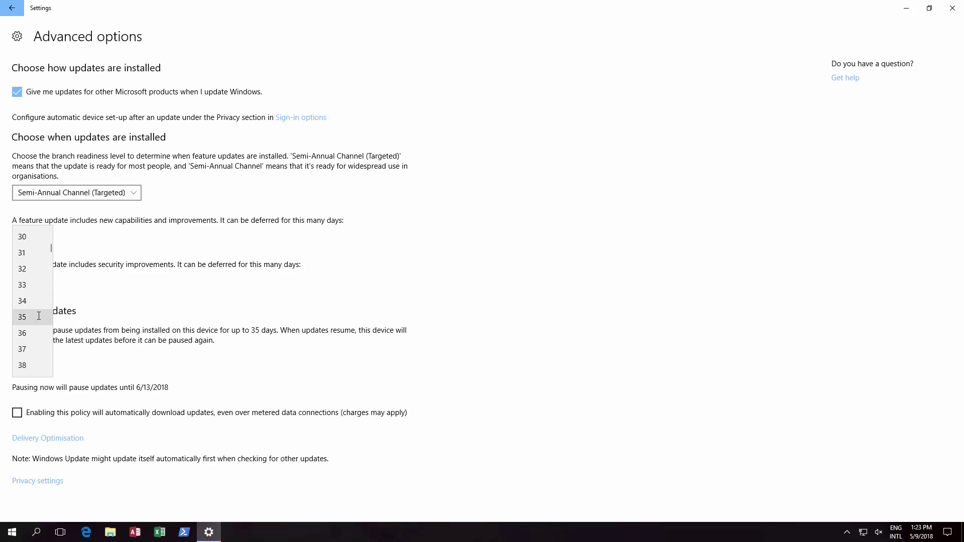
{"action": "scroll", "coordinate": [39, 315], "scroll_direction": "down", "scroll_amount": 20}
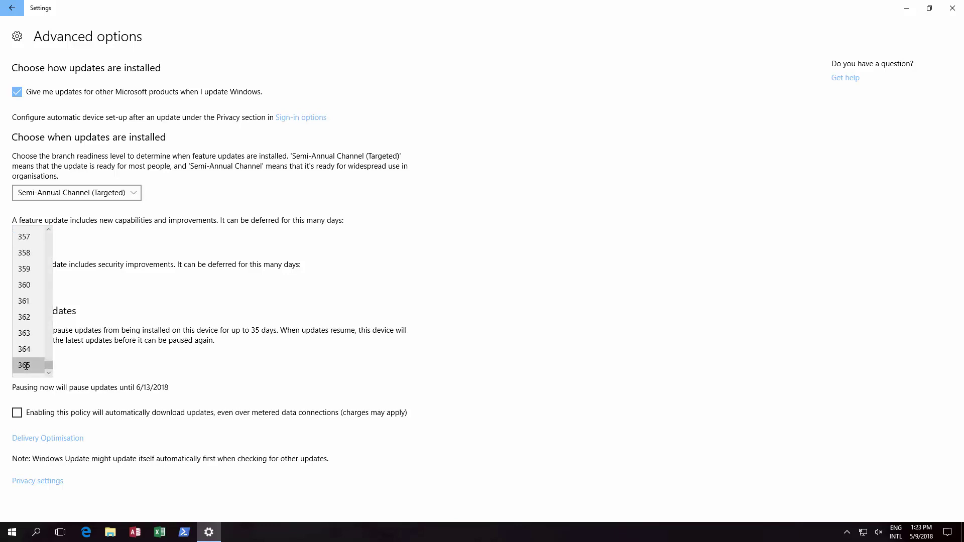
{"action": "left_click", "coordinate": [26, 367]}
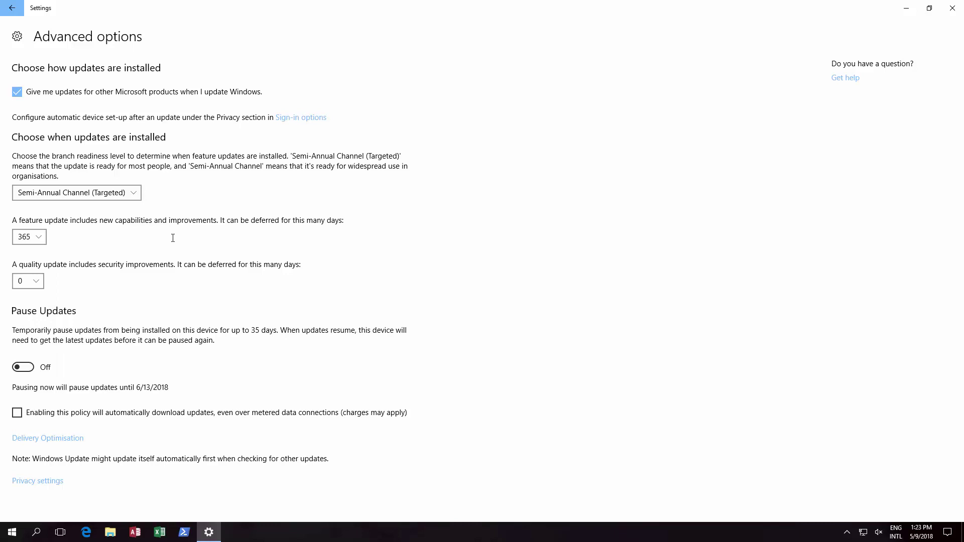
{"action": "left_click", "coordinate": [43, 236]}
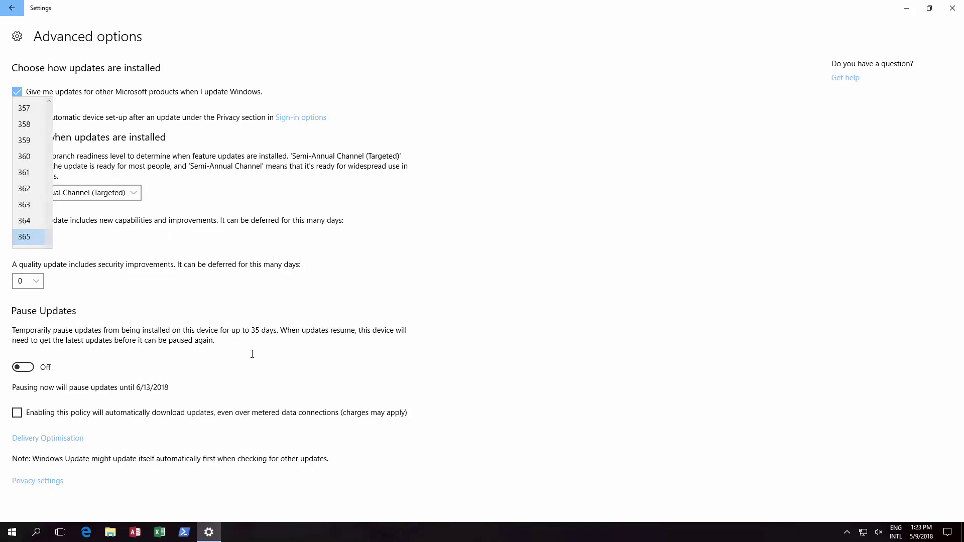
{"action": "left_click", "coordinate": [10, 7]}
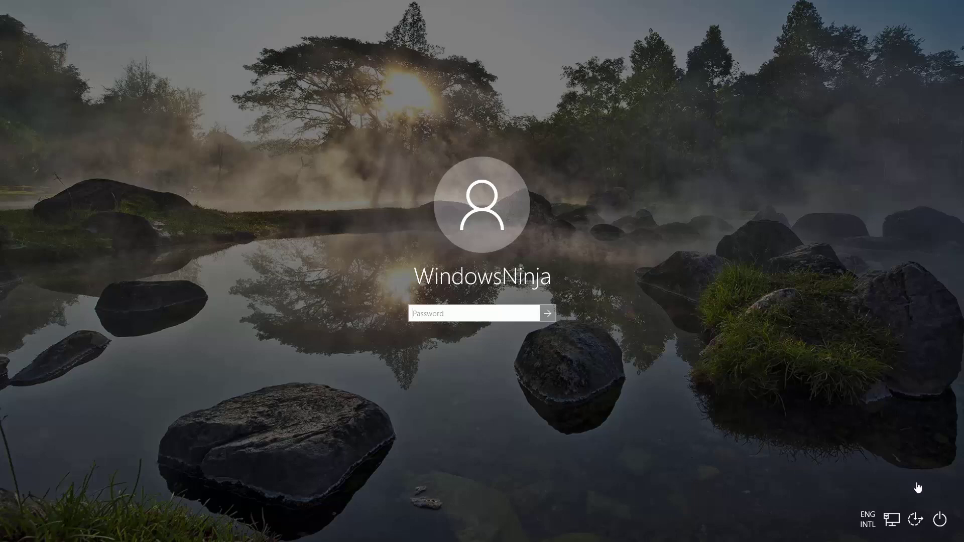
Restart the PC from the sign-in screen's power menu, overriding the unsaved-work warning
{"action": "left_click", "coordinate": [939, 519]}
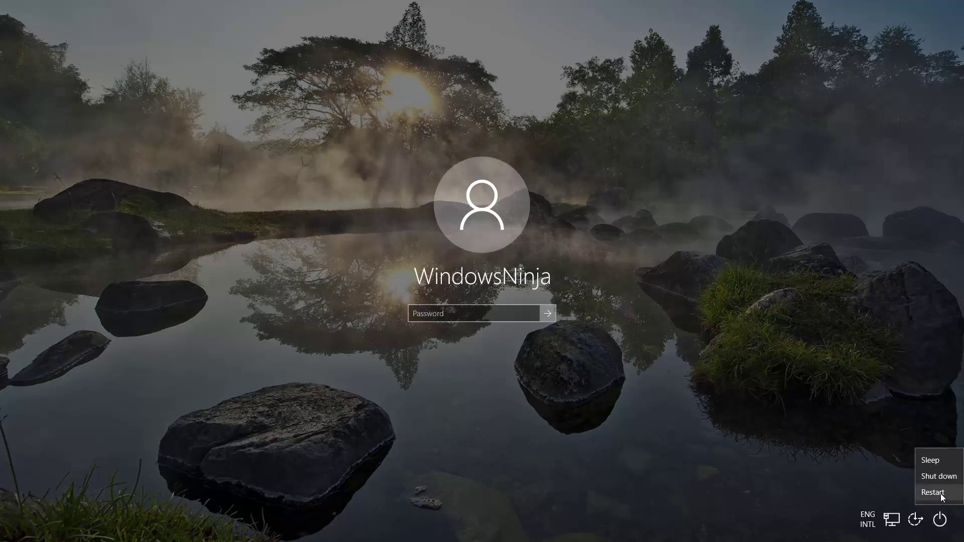
{"action": "left_click", "coordinate": [942, 497]}
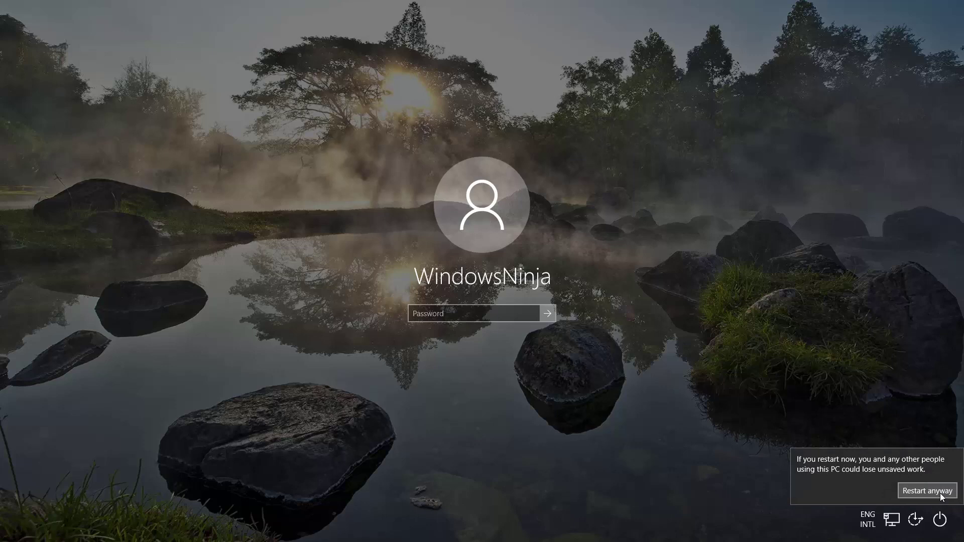
{"action": "left_click", "coordinate": [939, 492]}
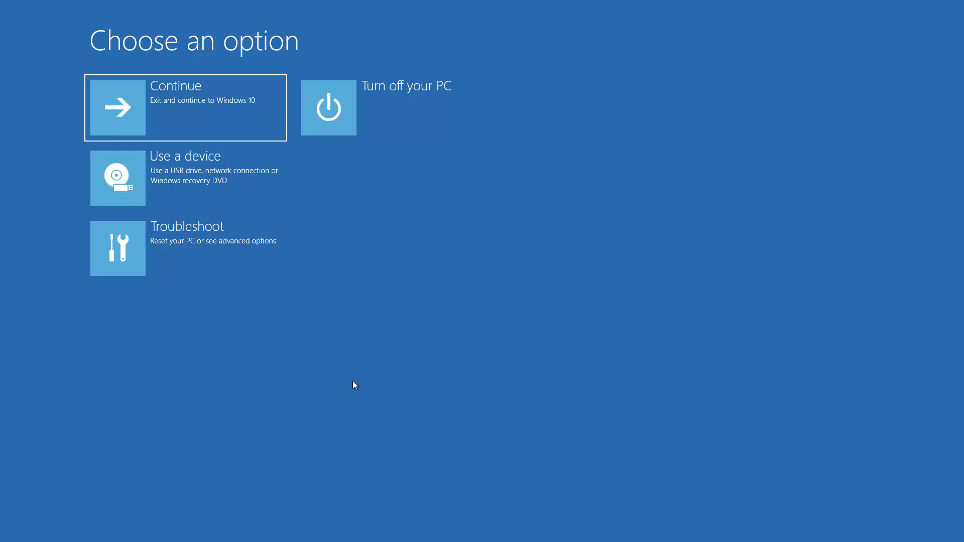
Choose Troubleshoot > Advanced options > Go back to the previous version in recovery
{"action": "left_click", "coordinate": [119, 246]}
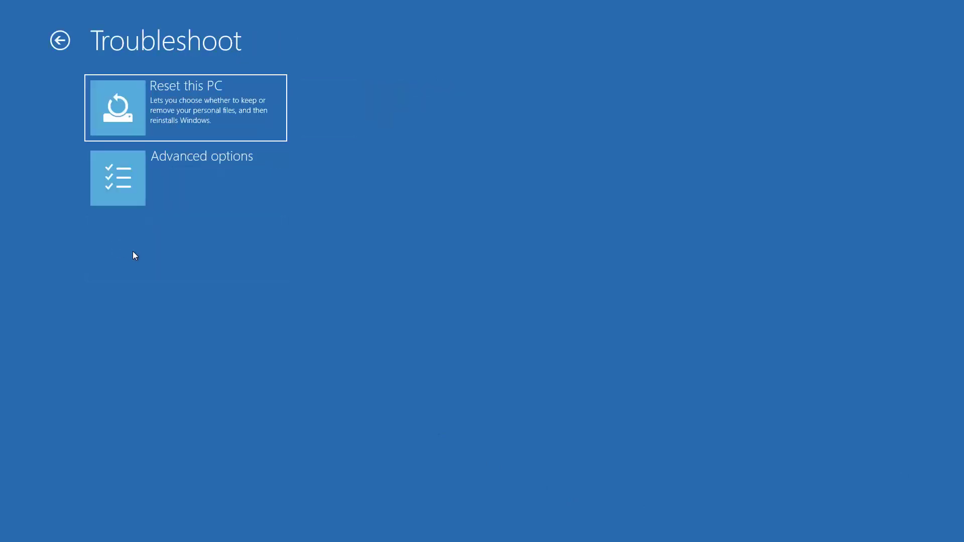
{"action": "left_click", "coordinate": [128, 173]}
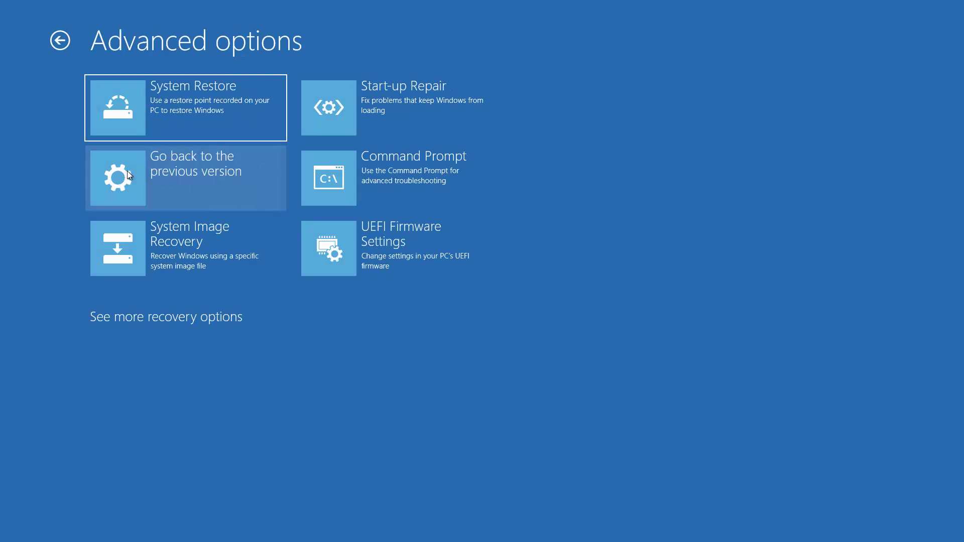
{"action": "left_click", "coordinate": [188, 183]}
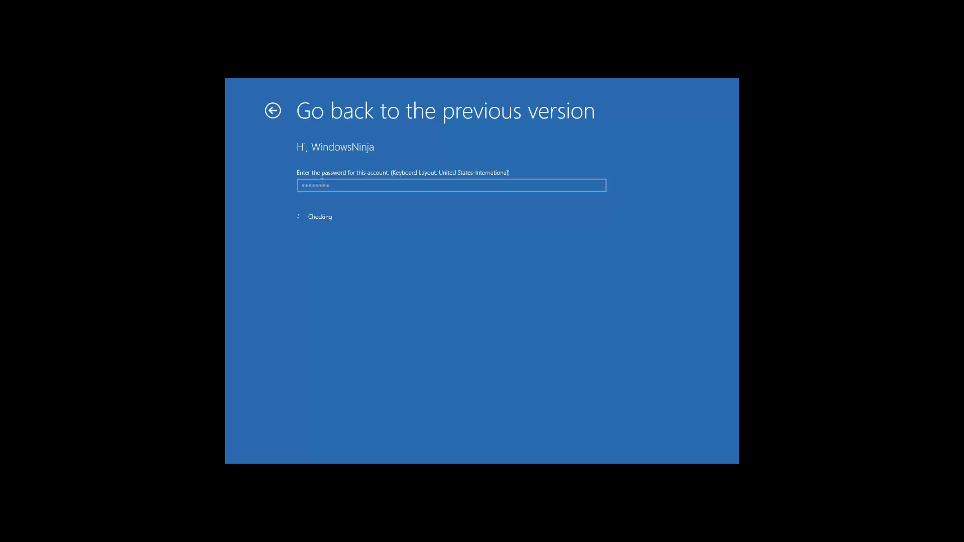